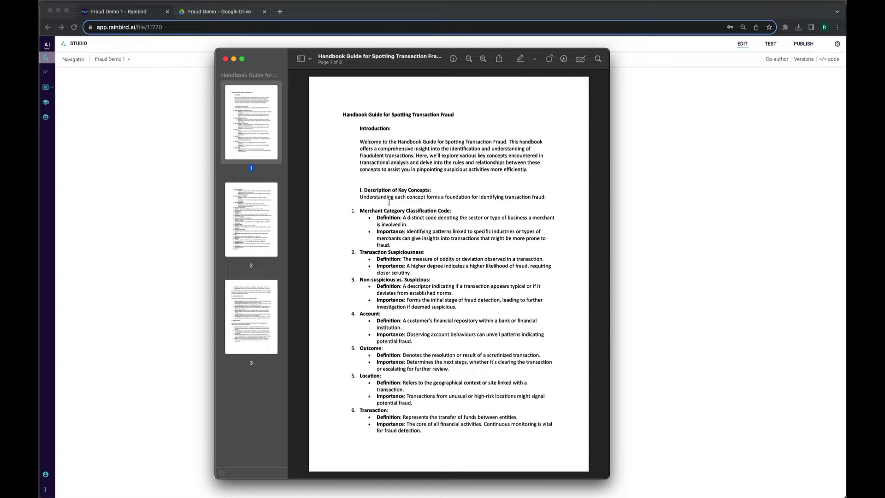
Review pages 2 and 3 of the fraud-spotting handbook, then select all its text.
{"action": "left_click", "coordinate": [274, 226]}
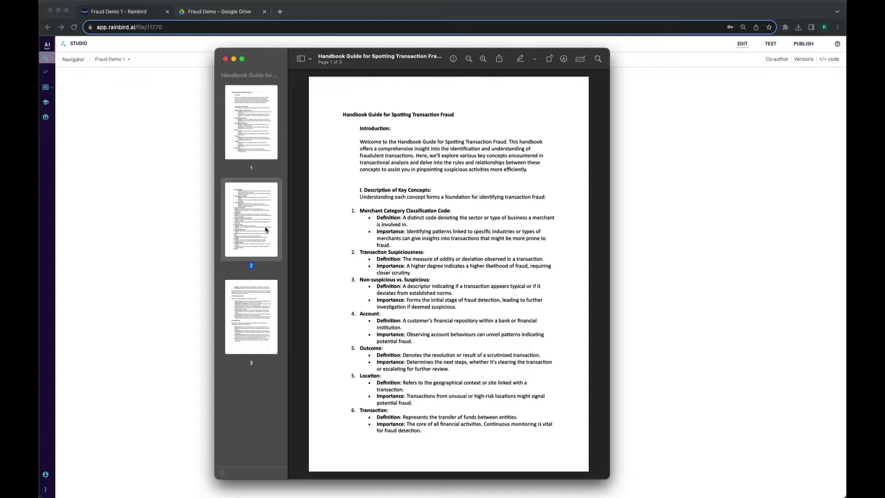
{"action": "left_click", "coordinate": [246, 330]}
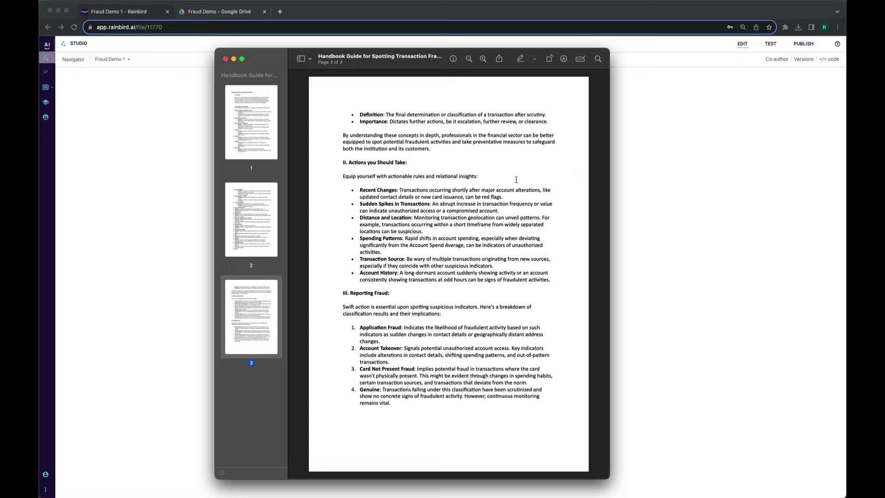
{"action": "key", "text": "super+a"}
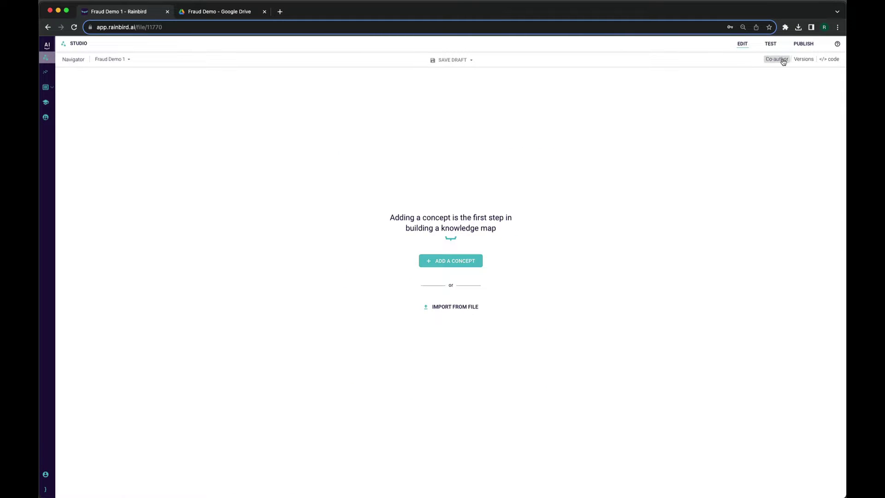
Paste the handbook text into Co-author and send it to generate the map.
{"action": "left_click", "coordinate": [775, 58]}
{"action": "left_click", "coordinate": [712, 453]}
{"action": "key", "text": "super+v"}
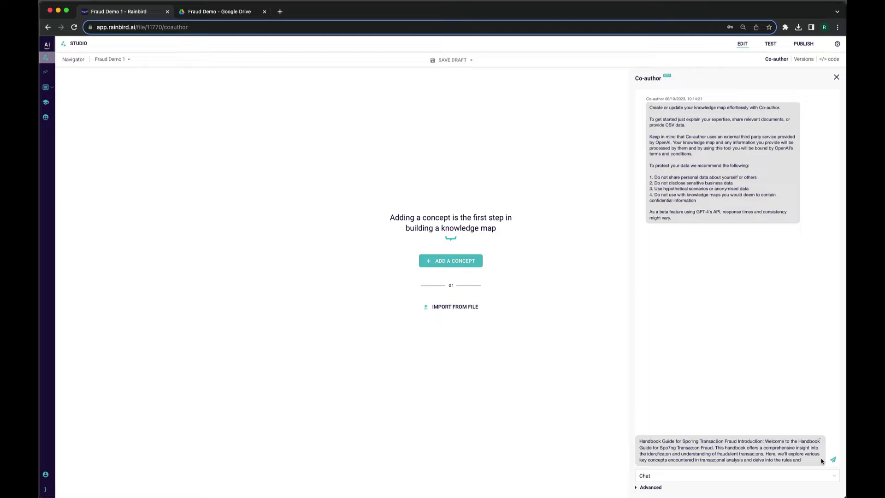
{"action": "left_click", "coordinate": [833, 461]}
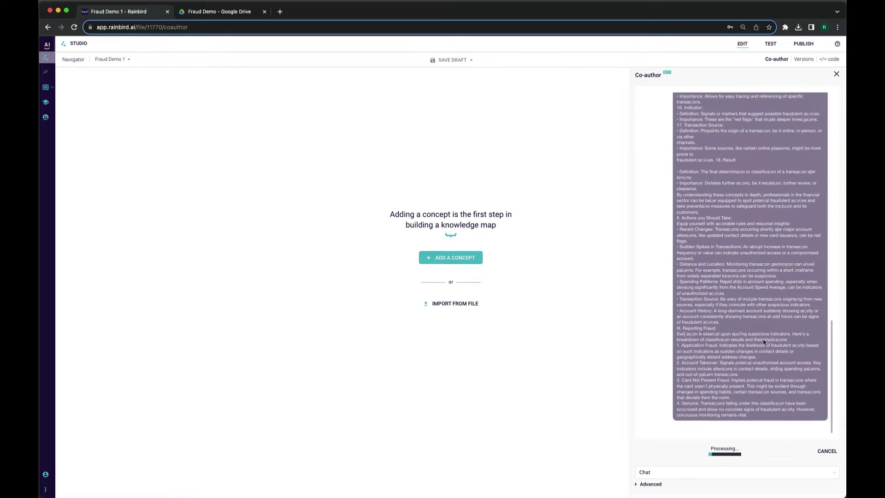
{"action": "scroll", "coordinate": [764, 341], "scroll_direction": "up", "scroll_amount": 8}
{"action": "scroll", "coordinate": [765, 342], "scroll_direction": "down", "scroll_amount": 5}
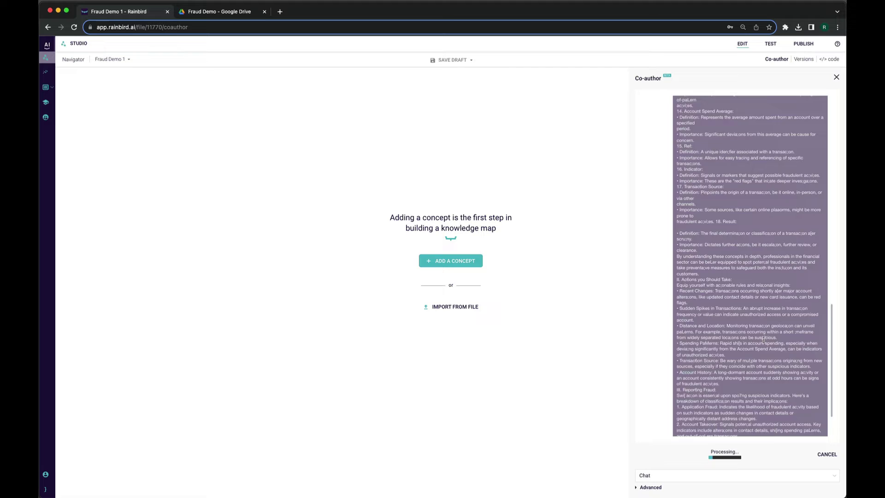
{"action": "scroll", "coordinate": [764, 342], "scroll_direction": "down", "scroll_amount": 5}
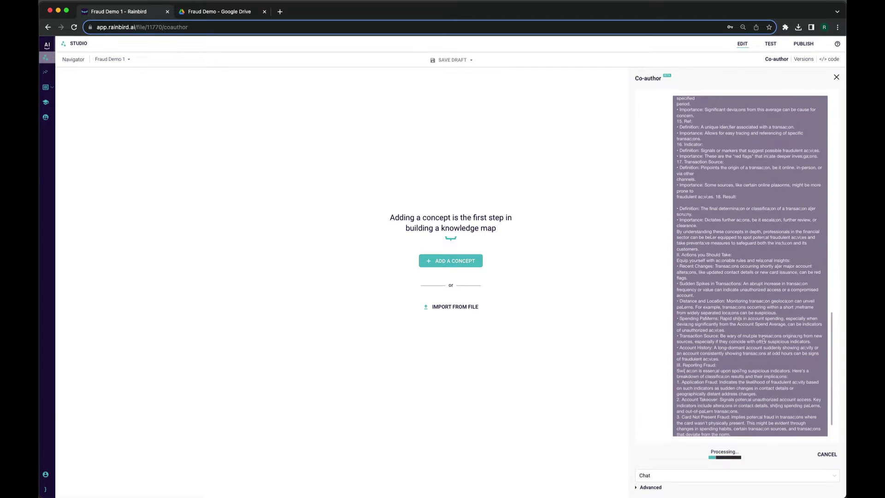
{"action": "scroll", "coordinate": [763, 340], "scroll_direction": "down", "scroll_amount": 3}
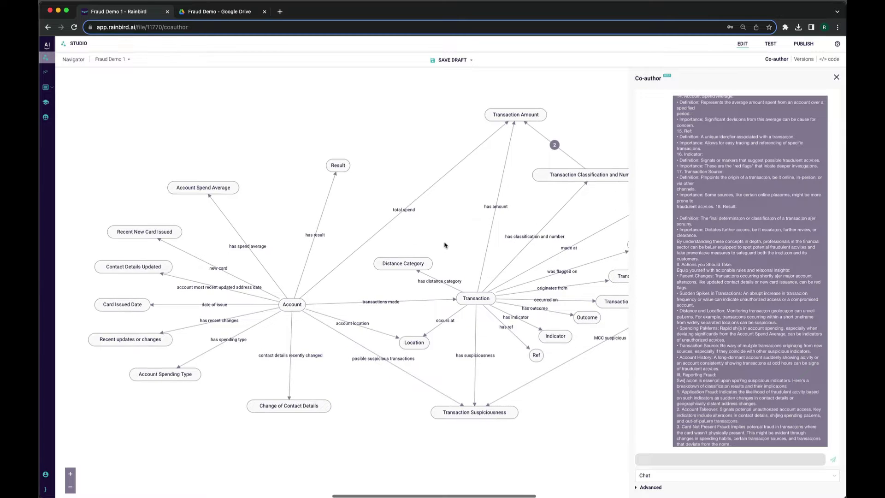
Close Co-author and save the Fraud Demo 1 knowledge map as a draft.
{"action": "left_click_drag", "start_coordinate": [487, 313], "coordinate": [478, 268]}
{"action": "left_click", "coordinate": [777, 59]}
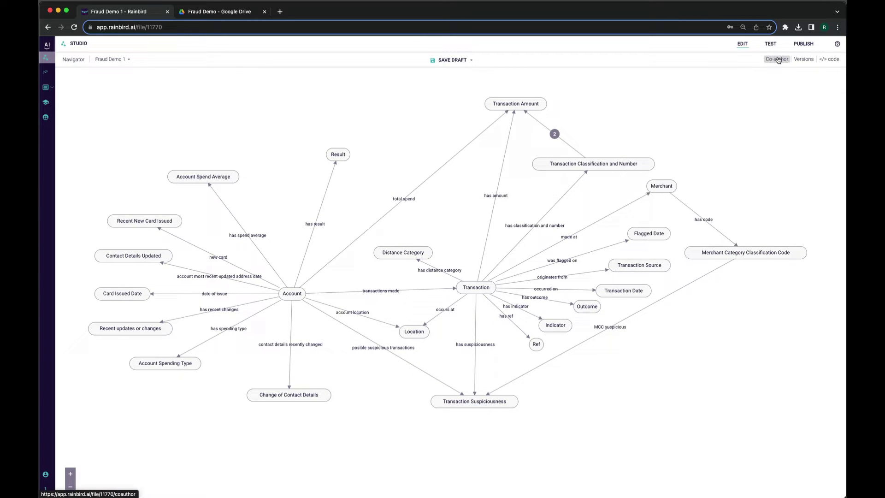
{"action": "left_click_drag", "start_coordinate": [390, 175], "coordinate": [405, 172]}
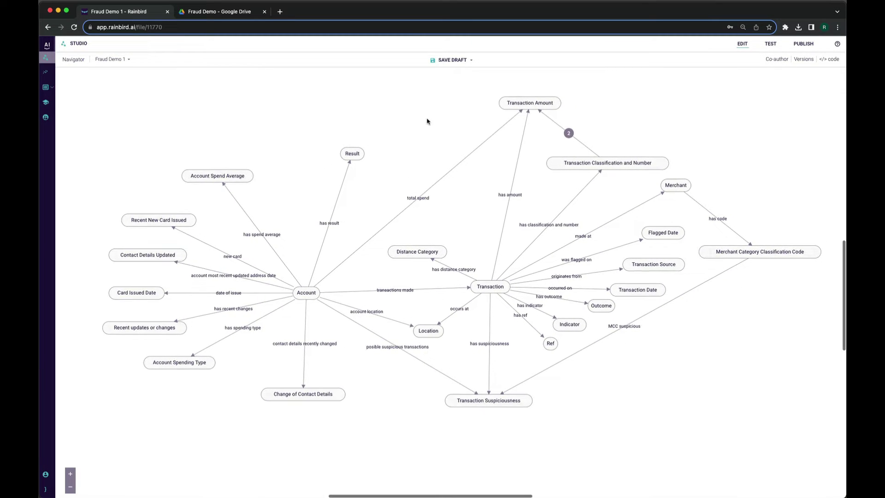
{"action": "left_click", "coordinate": [452, 60]}
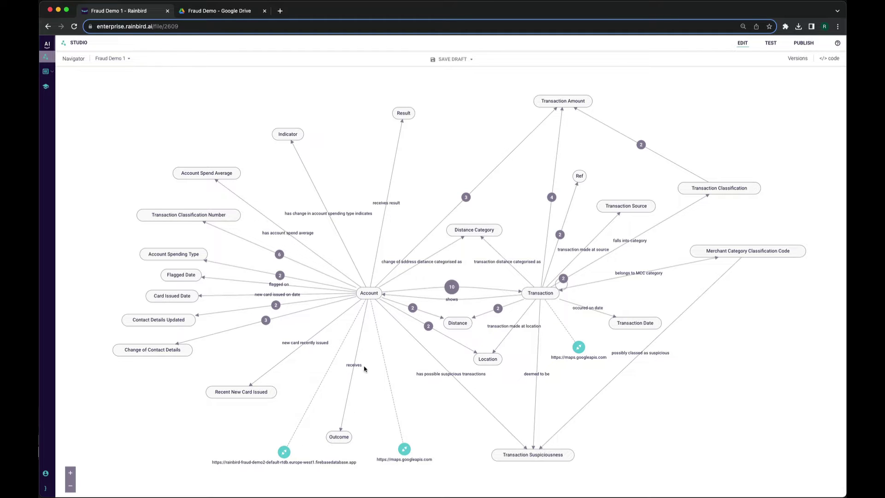
Run a query on the Account 'receives' relationship with subject Test Account.
{"action": "left_click", "coordinate": [354, 356]}
{"action": "left_click", "coordinate": [377, 376]}
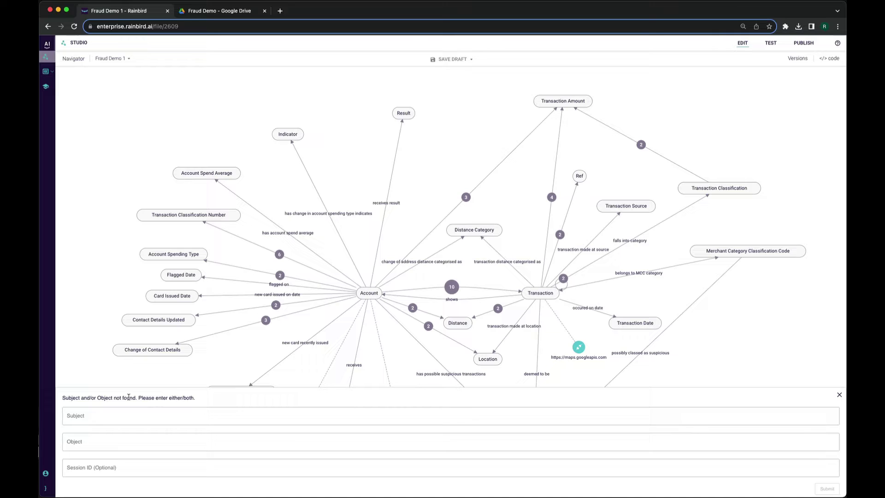
{"action": "left_click", "coordinate": [124, 416]}
{"action": "type", "text": "count"}
{"action": "key", "text": "Return"}
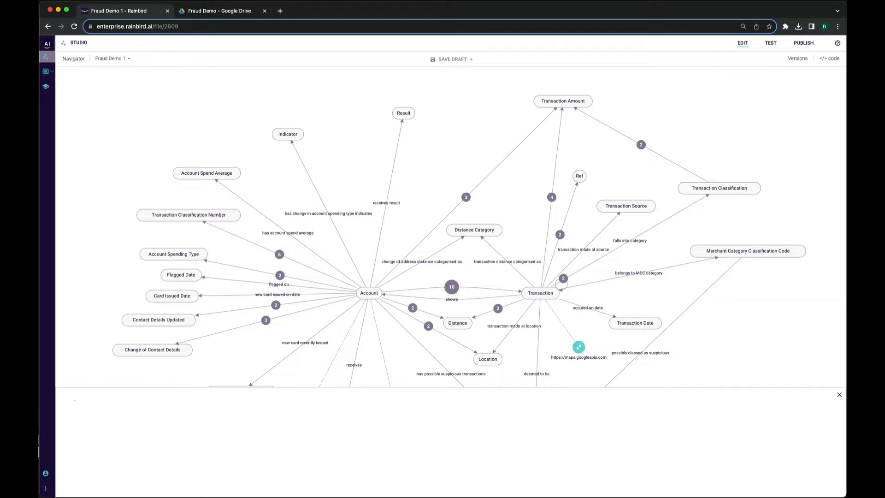
{"action": "left_click", "coordinate": [104, 425]}
Answer the date questions, including 01/06/2022 and the phone-number update date.
{"action": "left_click", "coordinate": [121, 362]}
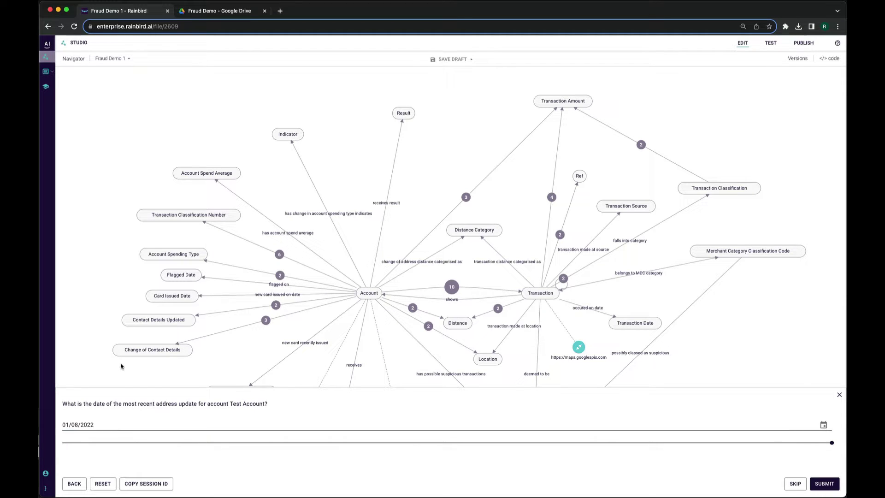
{"action": "key", "text": "Return"}
{"action": "left_click", "coordinate": [104, 425]}
{"action": "left_click", "coordinate": [121, 333]}
{"action": "key", "text": "Return"}
{"action": "left_click", "coordinate": [103, 425]}
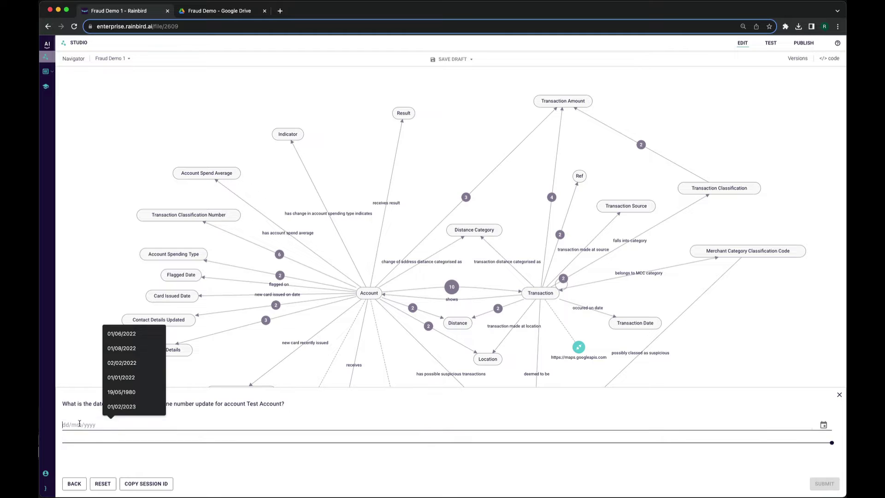
{"action": "left_click", "coordinate": [121, 363]}
{"action": "key", "text": "Return"}
{"action": "left_click", "coordinate": [148, 427]}
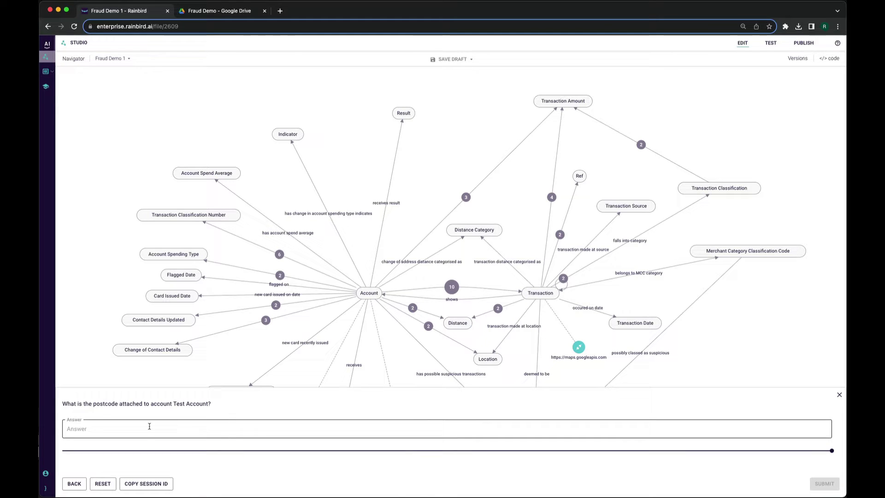
{"action": "type", "text": "NR7 8AF"}
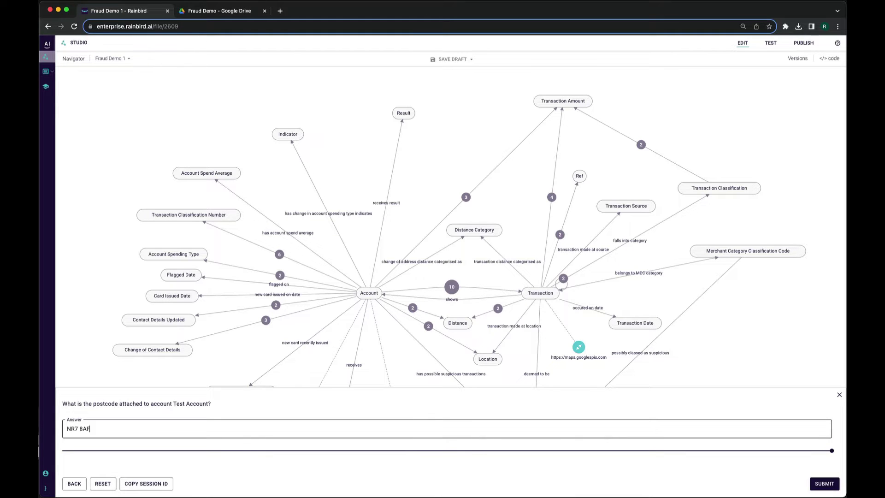
{"action": "key", "text": "Return"}
{"action": "type", "text": "SN7 8"}
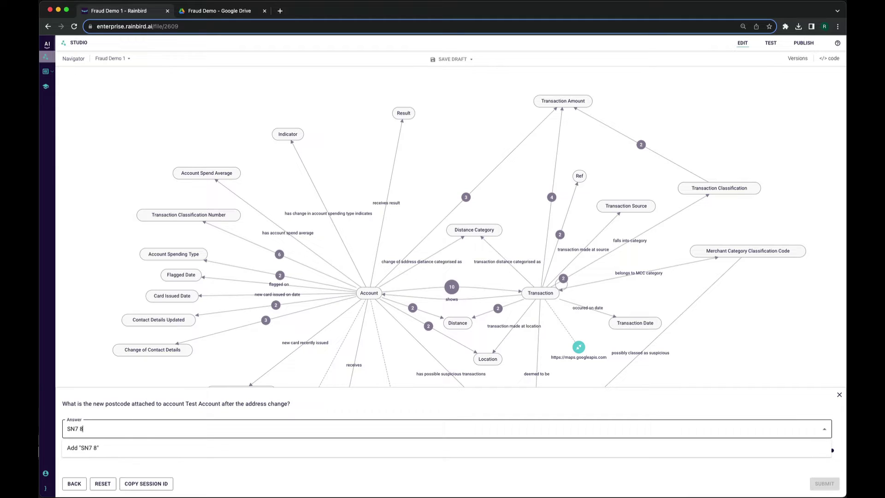
{"action": "type", "text": "LX"}
{"action": "key", "text": "Return"}
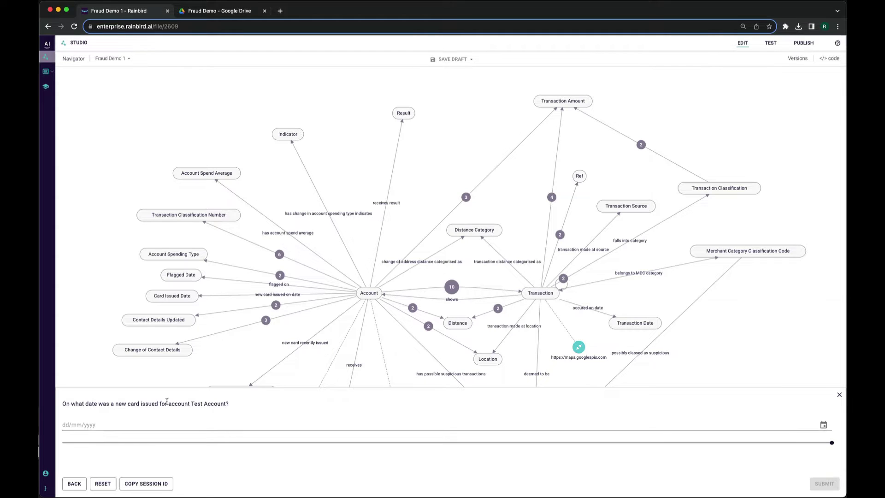
{"action": "left_click", "coordinate": [118, 427]}
{"action": "left_click", "coordinate": [117, 383]}
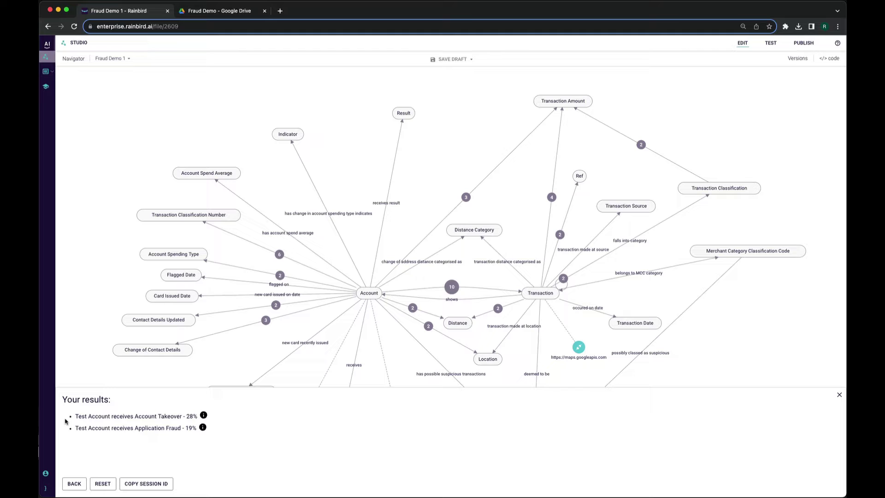
Open the evidence for Application Fraud 19% and expand the address-distance conditions.
{"action": "left_click", "coordinate": [204, 428]}
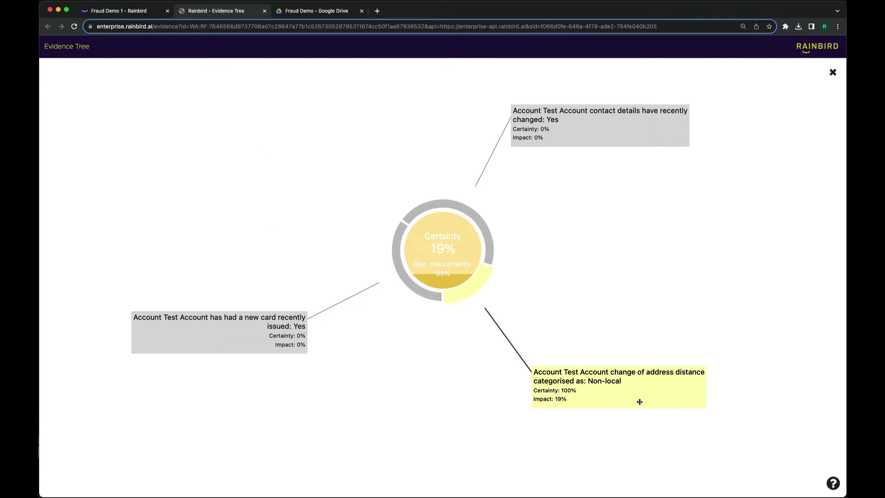
{"action": "left_click", "coordinate": [832, 72]}
{"action": "left_click", "coordinate": [449, 205]}
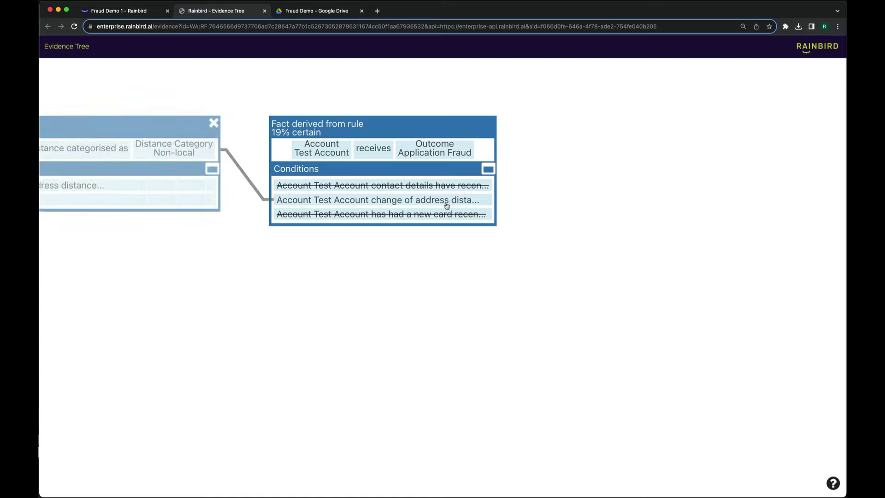
{"action": "left_click", "coordinate": [208, 206]}
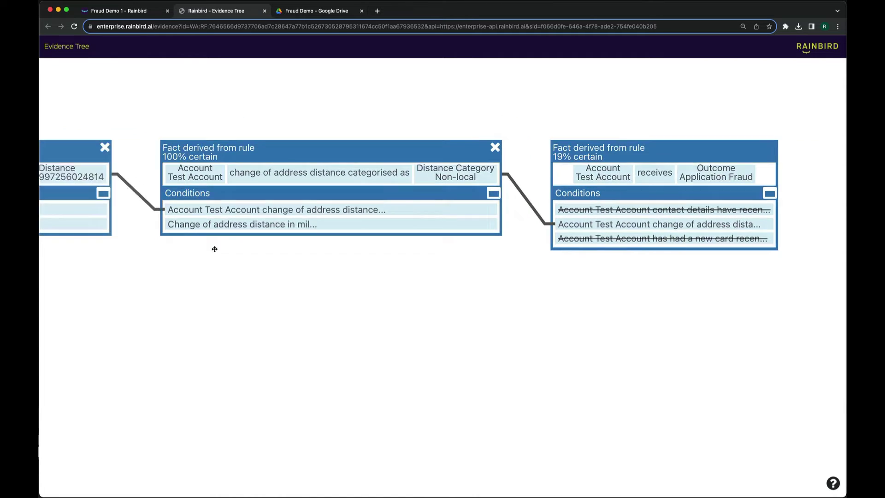
Trace the evidence tree to the data-source fact, then return to the certainty view.
{"action": "left_click_drag", "start_coordinate": [215, 245], "coordinate": [606, 221]}
{"action": "scroll", "coordinate": [606, 220], "scroll_direction": "down", "scroll_amount": 2}
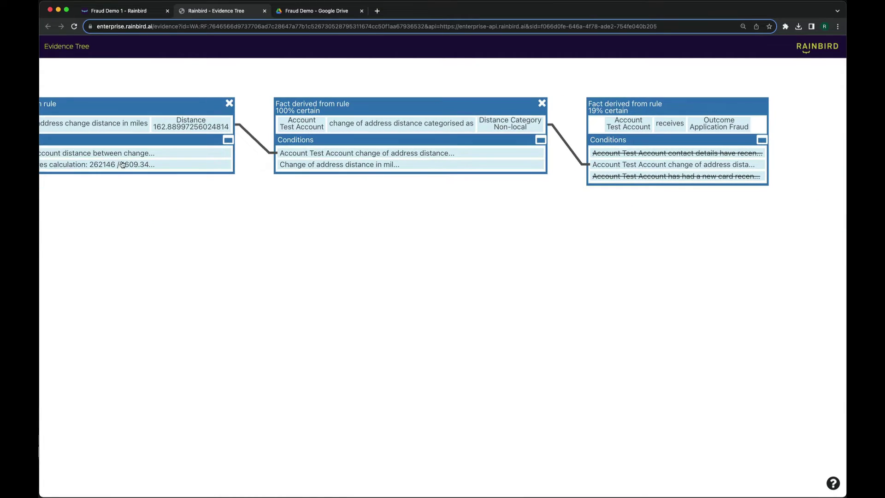
{"action": "left_click_drag", "start_coordinate": [157, 208], "coordinate": [228, 207]}
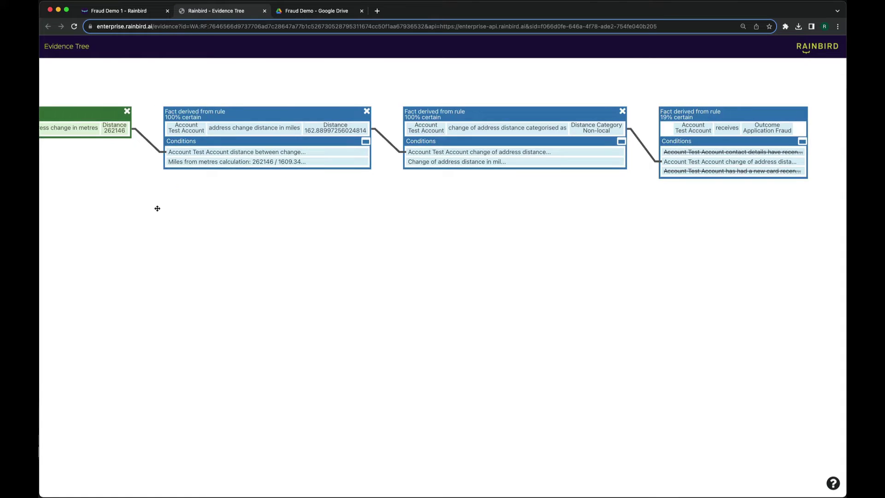
{"action": "scroll", "coordinate": [172, 166], "scroll_direction": "down", "scroll_amount": 2}
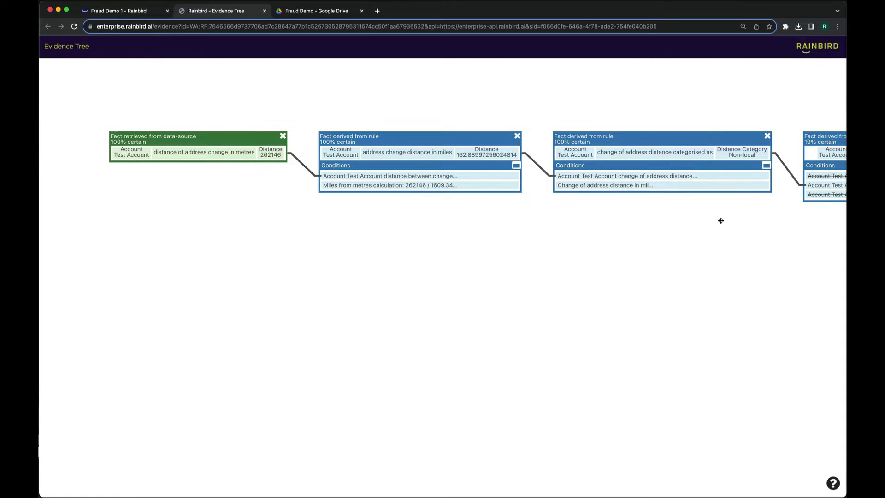
{"action": "left_click_drag", "start_coordinate": [720, 221], "coordinate": [586, 212]}
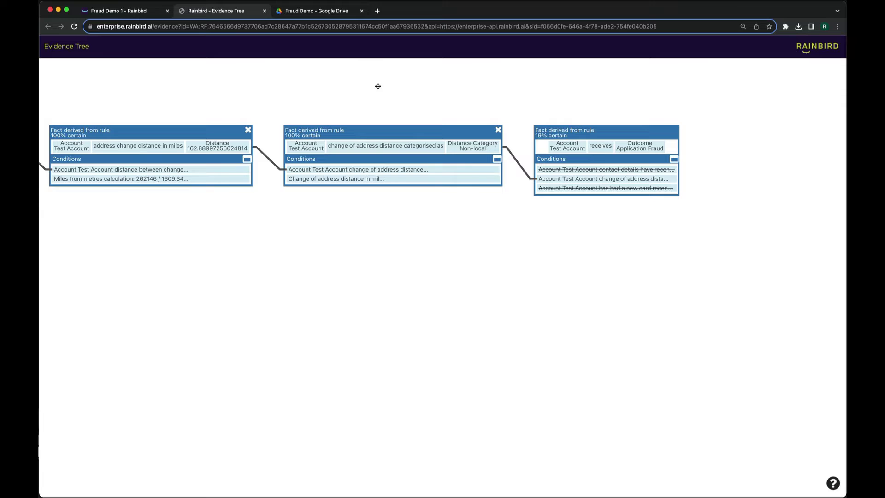
{"action": "left_click", "coordinate": [674, 159]}
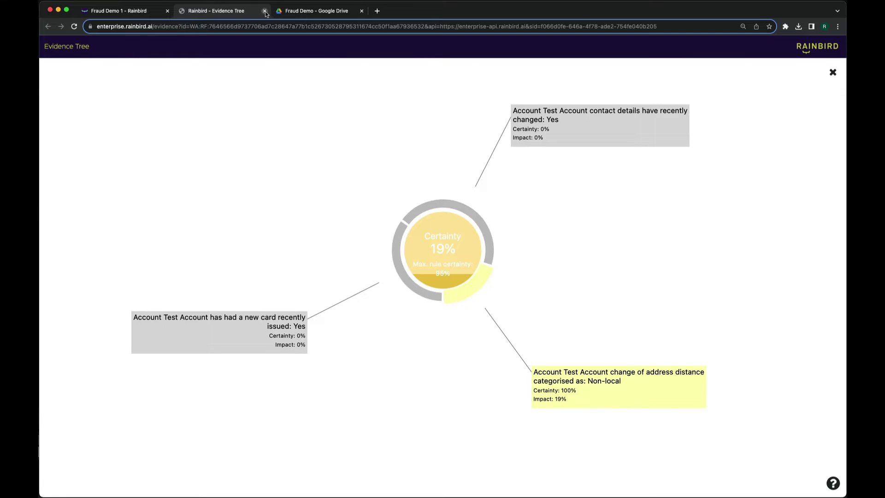
Close the evidence tab and look up account 4445 in the Transactions and Accounts sheets.
{"action": "left_click", "coordinate": [264, 11]}
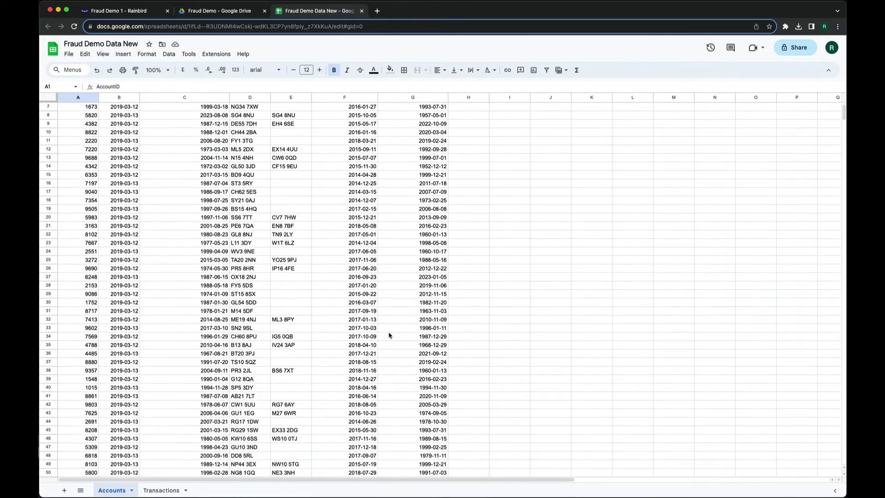
{"action": "scroll", "coordinate": [390, 336], "scroll_direction": "down", "scroll_amount": 2}
{"action": "scroll", "coordinate": [390, 335], "scroll_direction": "up", "scroll_amount": 7}
{"action": "left_click", "coordinate": [166, 490]}
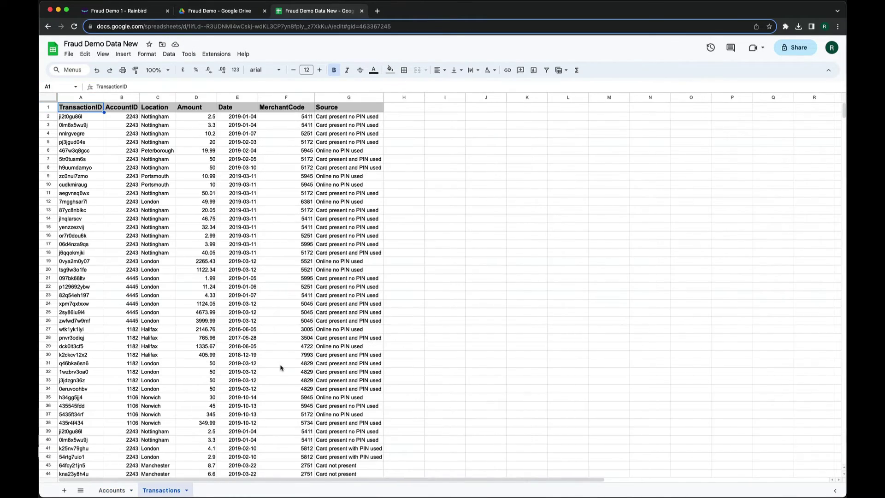
{"action": "scroll", "coordinate": [281, 368], "scroll_direction": "down", "scroll_amount": 5}
{"action": "scroll", "coordinate": [282, 367], "scroll_direction": "down", "scroll_amount": 3}
{"action": "left_click", "coordinate": [79, 370]}
{"action": "scroll", "coordinate": [280, 368], "scroll_direction": "down", "scroll_amount": 5}
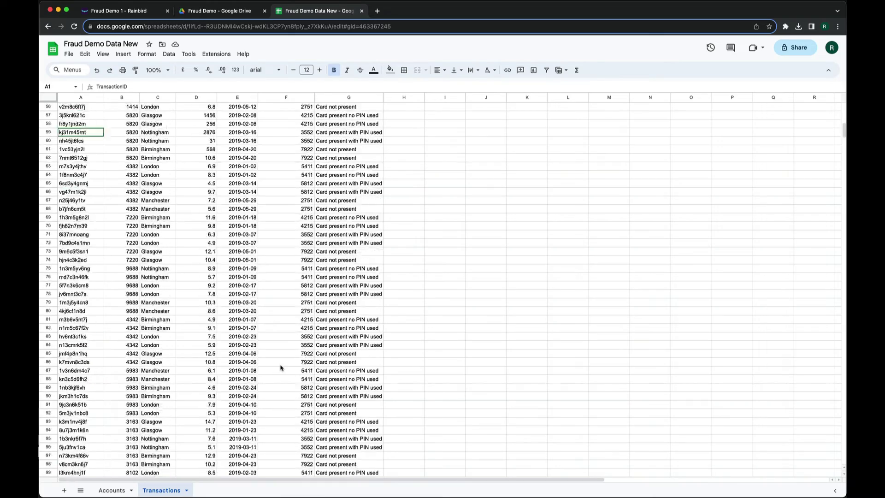
{"action": "scroll", "coordinate": [280, 368], "scroll_direction": "down", "scroll_amount": 3}
{"action": "scroll", "coordinate": [280, 367], "scroll_direction": "up", "scroll_amount": 15}
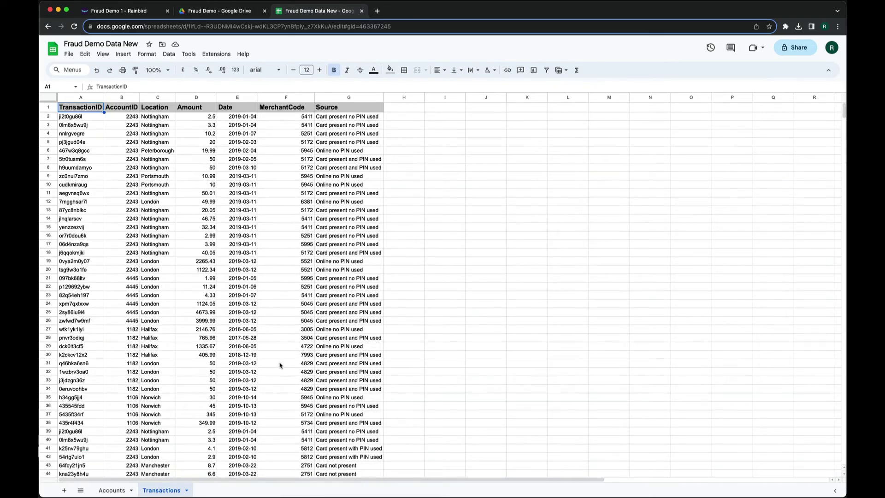
{"action": "left_click", "coordinate": [112, 490]}
{"action": "left_click", "coordinate": [80, 125]}
Query account 4445 on the map and open its Account Takeover evidence.
{"action": "left_click", "coordinate": [118, 10]}
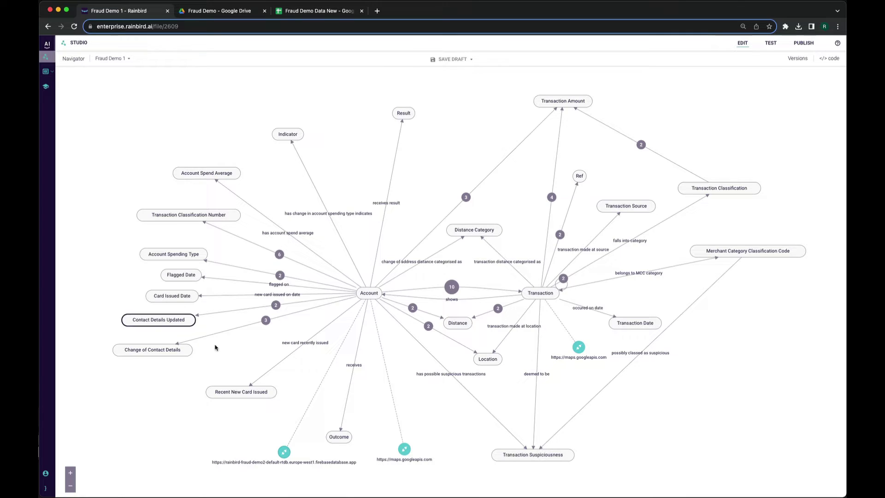
{"action": "right_click", "coordinate": [352, 364]}
{"action": "left_click", "coordinate": [373, 387]}
{"action": "type", "text": "4445"}
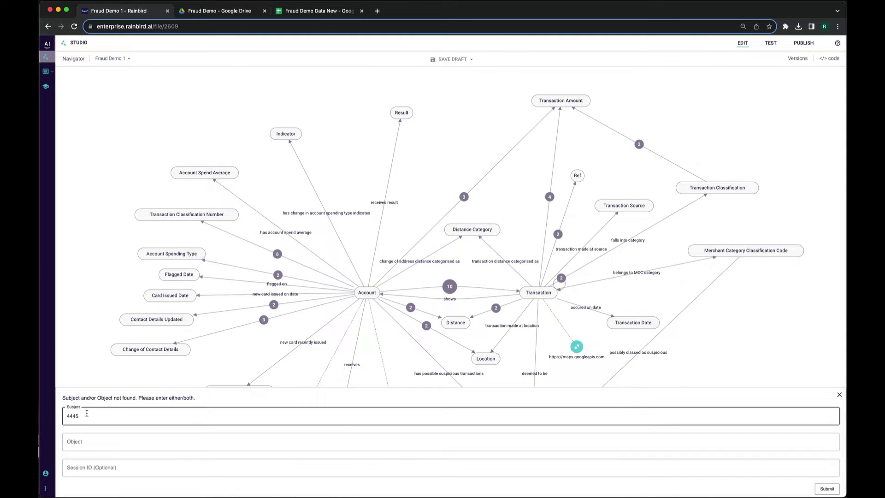
{"action": "key", "text": "Return"}
{"action": "left_click", "coordinate": [181, 416]}
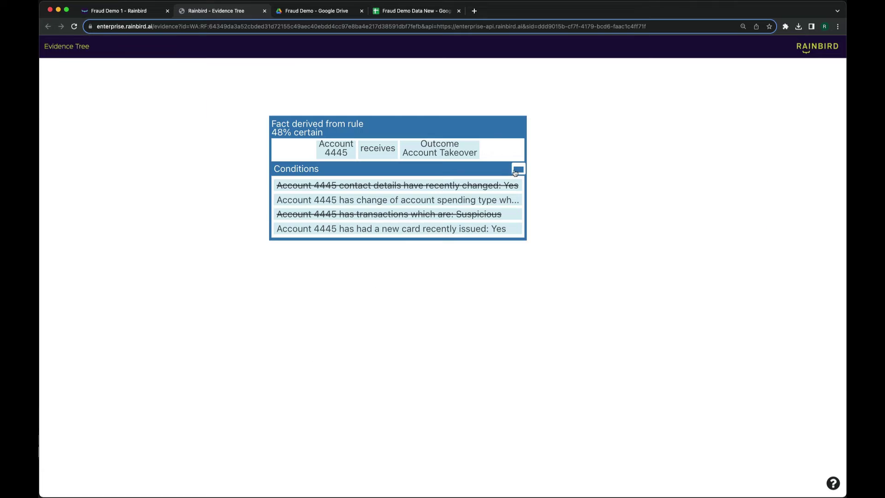
Expand the spending type change conditions and review their certainty charts in the takeover evidence.
{"action": "left_click", "coordinate": [517, 170]}
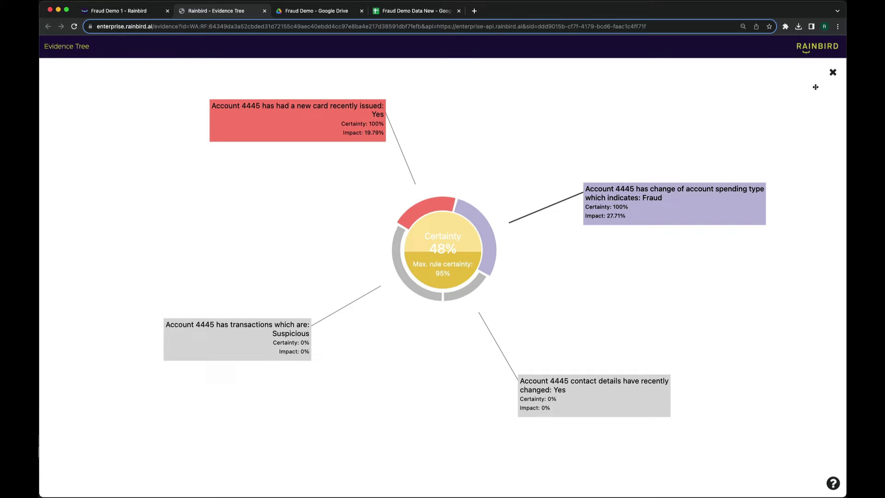
{"action": "left_click", "coordinate": [832, 72]}
{"action": "left_click", "coordinate": [477, 204]}
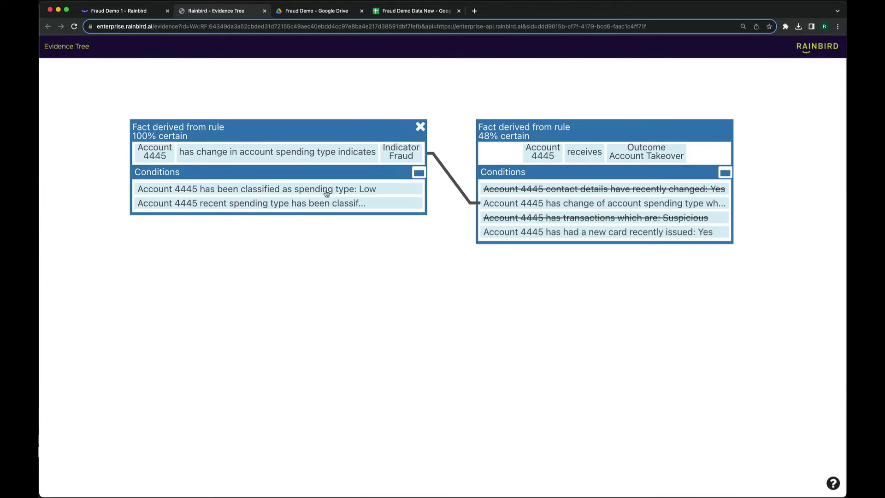
{"action": "left_click", "coordinate": [327, 193]}
{"action": "left_click", "coordinate": [249, 203]}
{"action": "scroll", "coordinate": [250, 258], "scroll_direction": "down", "scroll_amount": 3}
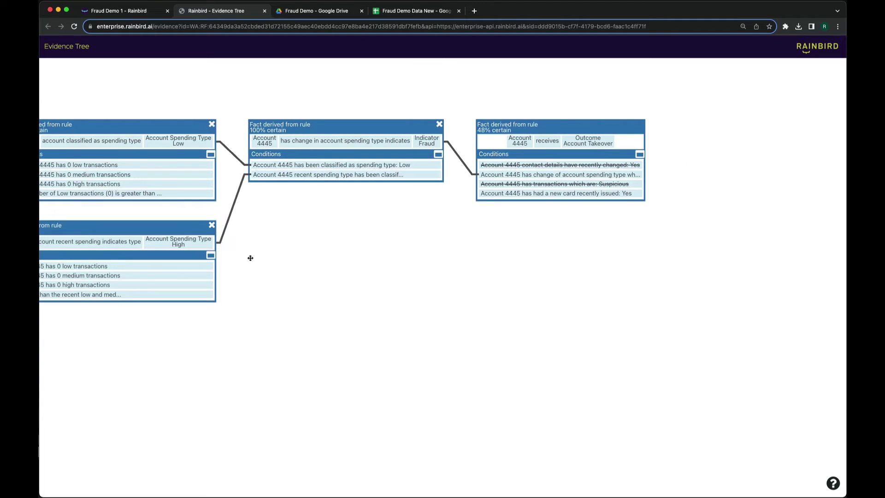
{"action": "left_click", "coordinate": [438, 155]}
{"action": "left_click", "coordinate": [832, 72]}
{"action": "left_click_drag", "start_coordinate": [456, 263], "coordinate": [378, 242]}
{"action": "scroll", "coordinate": [412, 284], "scroll_direction": "up", "scroll_amount": 2}
Close the evidence and query results, then open the Fraud Demo workflow.
{"action": "left_click", "coordinate": [264, 10]}
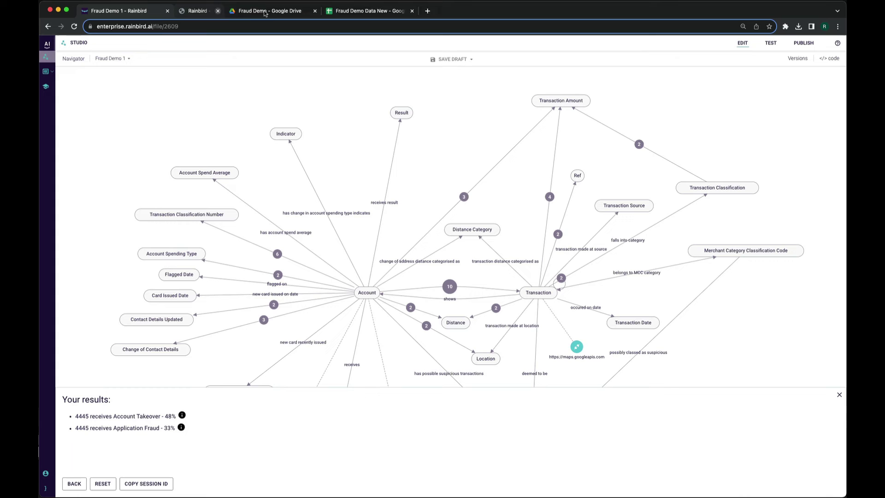
{"action": "left_click", "coordinate": [838, 396]}
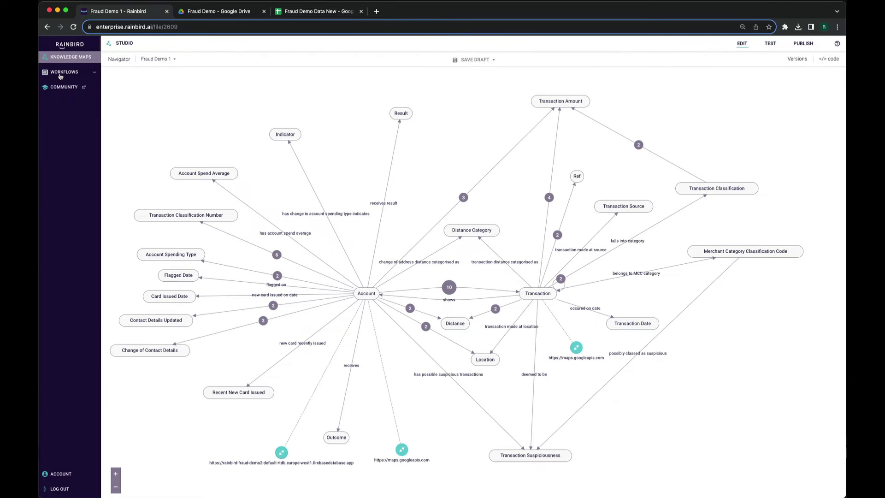
{"action": "left_click", "coordinate": [64, 86]}
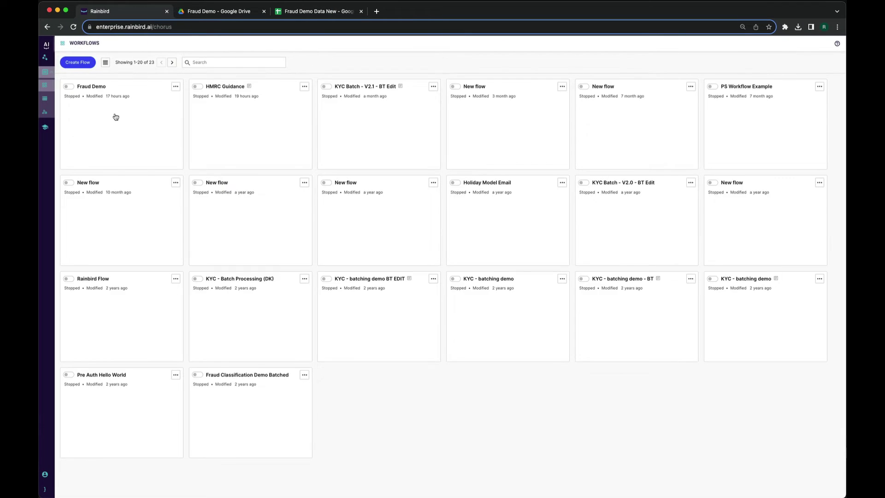
{"action": "left_click", "coordinate": [97, 95]}
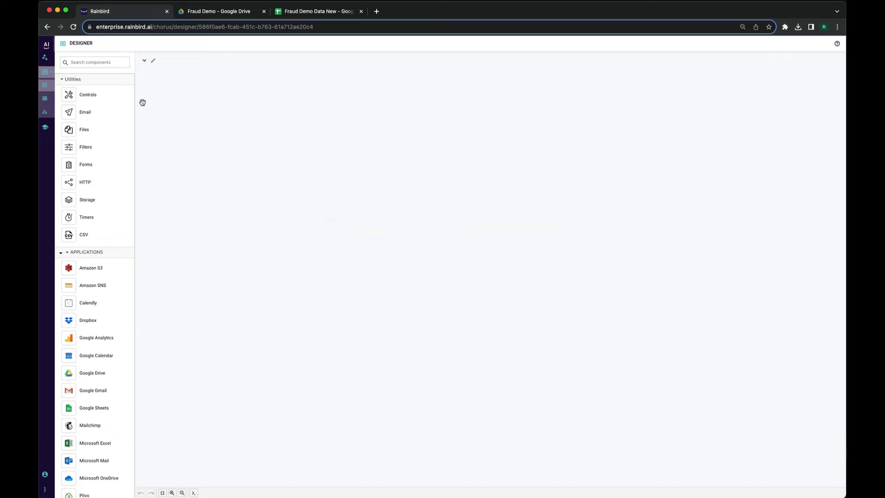
Pan across the Fraud Demo flow, then switch to the empty Fraud Demo Report sheet.
{"action": "left_click_drag", "start_coordinate": [153, 118], "coordinate": [237, 185]}
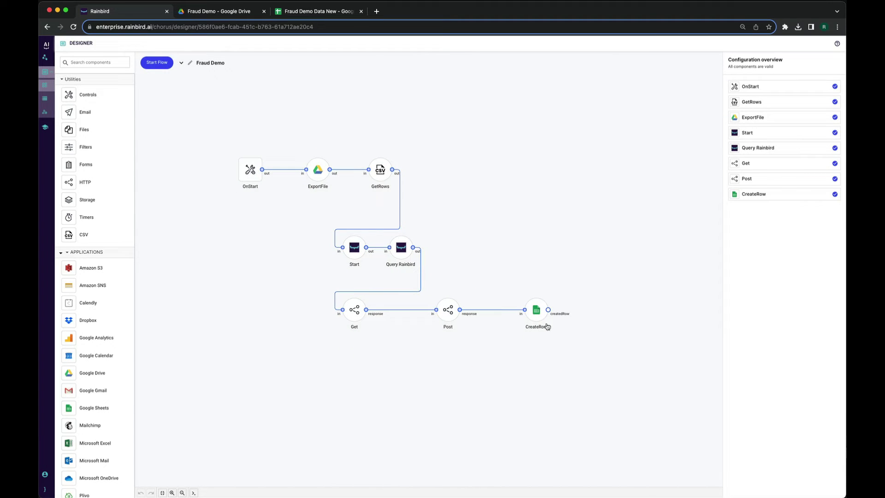
{"action": "left_click", "coordinate": [320, 12]}
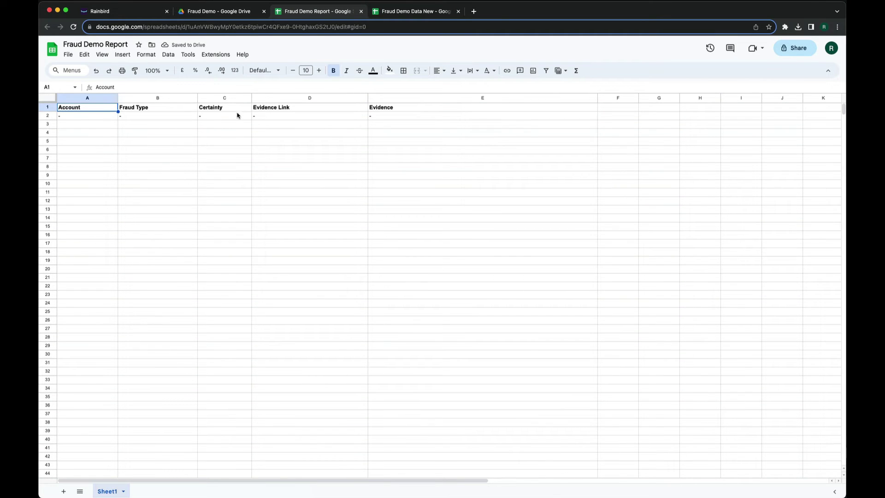
Start the Fraud Demo flow in the designer and check the report sheet for results.
{"action": "left_click", "coordinate": [114, 12]}
{"action": "left_click", "coordinate": [156, 63]}
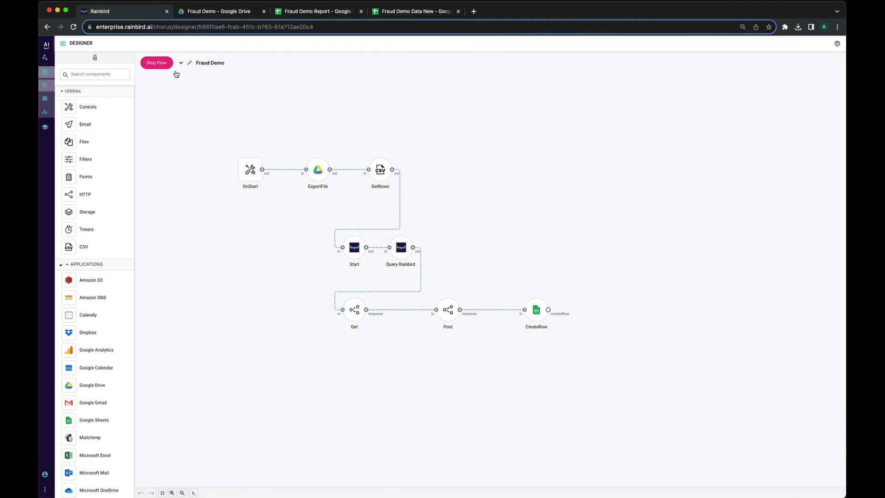
{"action": "left_click", "coordinate": [318, 11]}
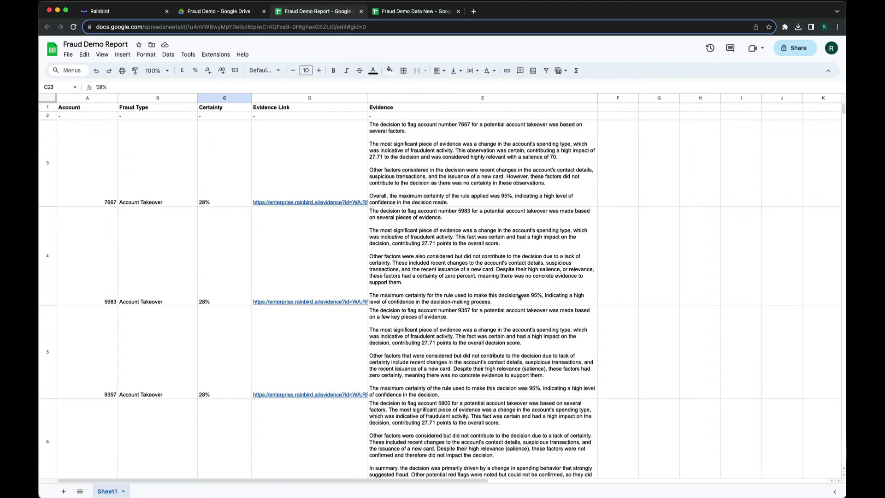
{"action": "scroll", "coordinate": [521, 297], "scroll_direction": "down", "scroll_amount": 5}
{"action": "scroll", "coordinate": [520, 297], "scroll_direction": "down", "scroll_amount": 5}
{"action": "scroll", "coordinate": [520, 297], "scroll_direction": "down", "scroll_amount": 5}
{"action": "scroll", "coordinate": [520, 298], "scroll_direction": "down", "scroll_amount": 5}
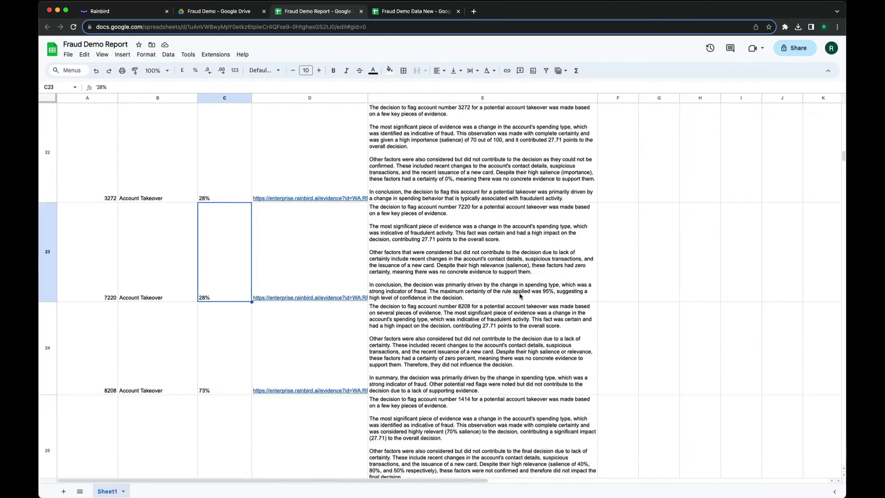
{"action": "scroll", "coordinate": [520, 297], "scroll_direction": "down", "scroll_amount": 5}
{"action": "scroll", "coordinate": [520, 297], "scroll_direction": "down", "scroll_amount": 3}
{"action": "scroll", "coordinate": [520, 298], "scroll_direction": "down", "scroll_amount": 3}
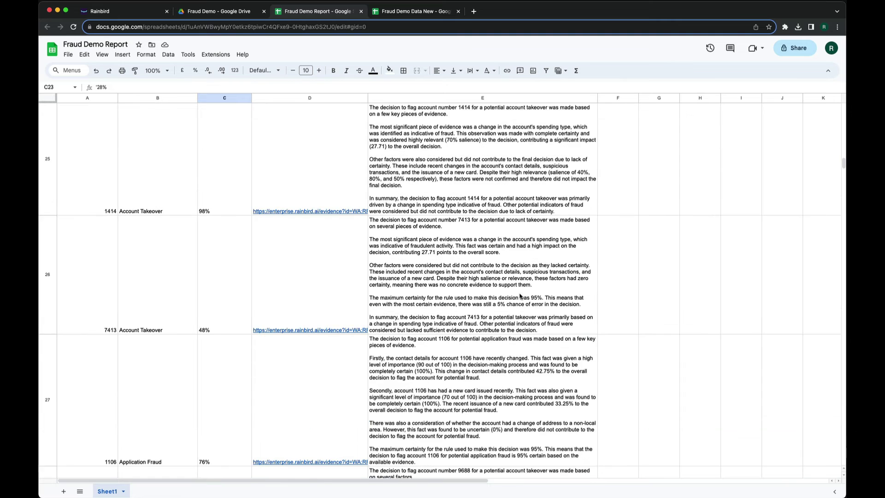
{"action": "scroll", "coordinate": [520, 298], "scroll_direction": "down", "scroll_amount": 3}
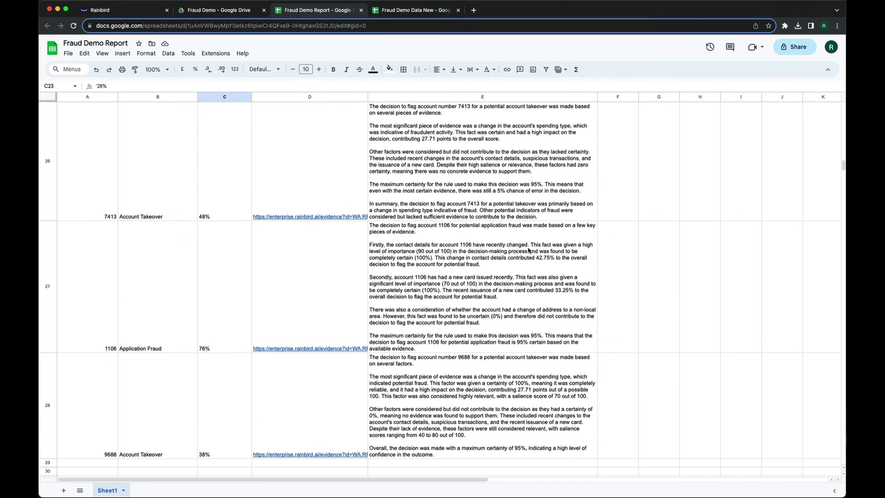
{"action": "left_click", "coordinate": [517, 297]}
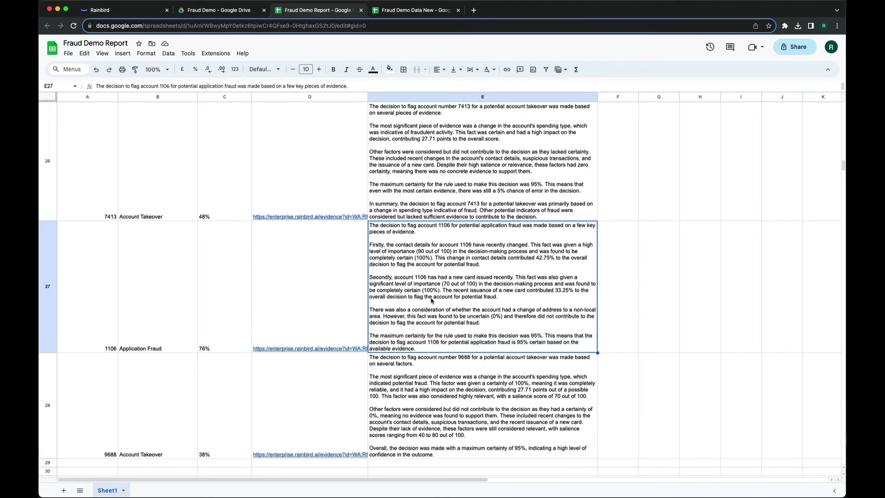
{"action": "left_click", "coordinate": [331, 302]}
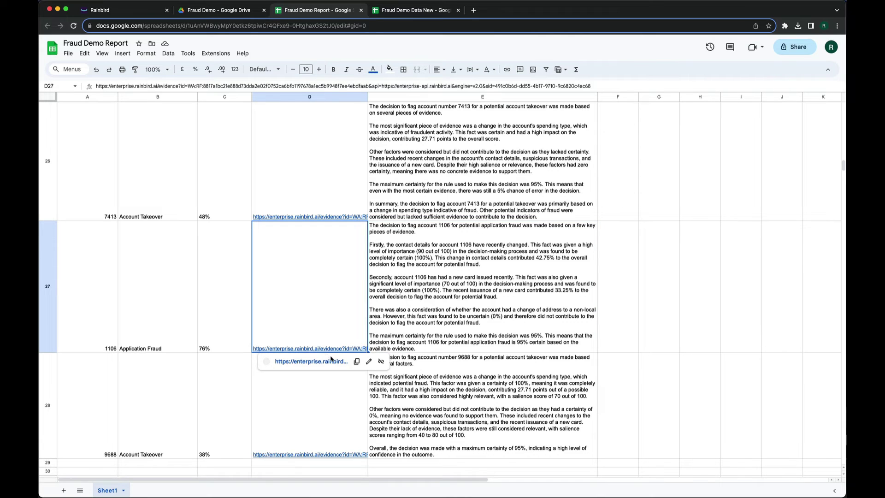
Open account 1106's evidence, check its donut chart, and expand the contact-details and phone-number conditions.
{"action": "left_click", "coordinate": [305, 361]}
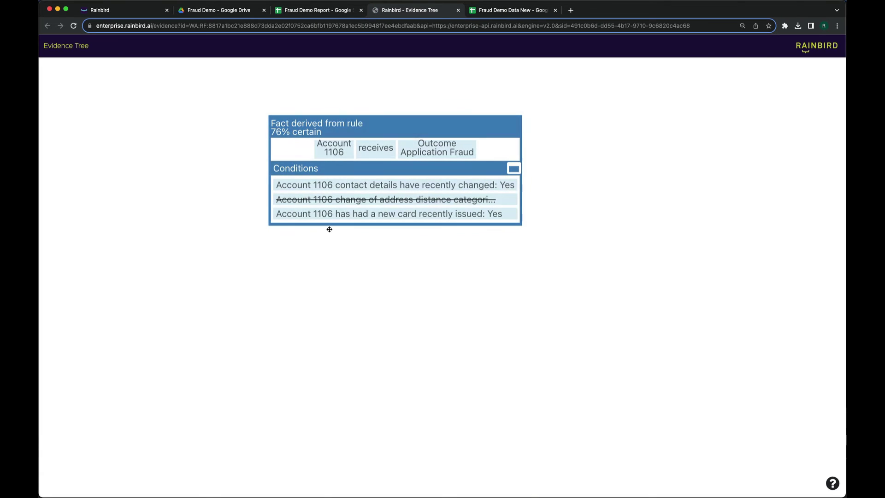
{"action": "left_click", "coordinate": [513, 169]}
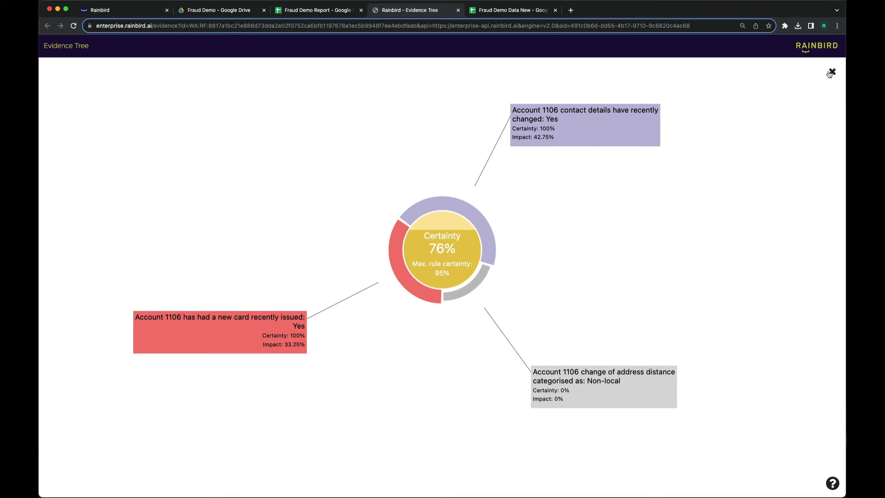
{"action": "left_click", "coordinate": [831, 72]}
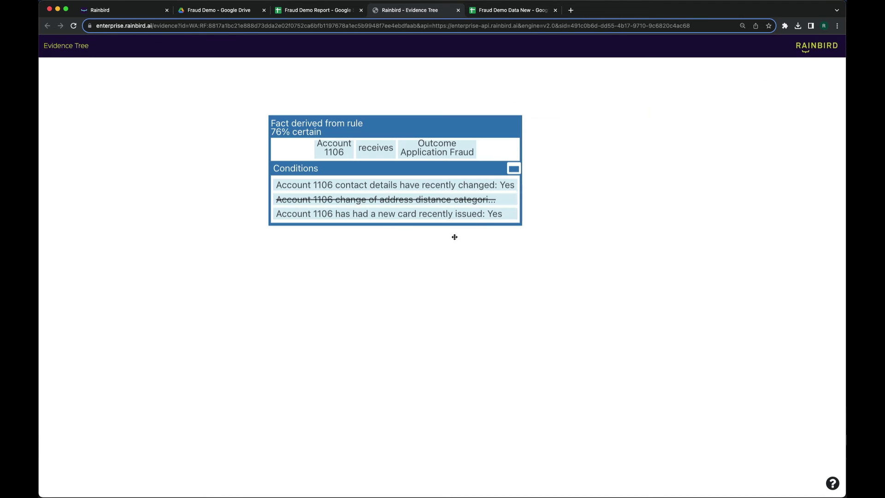
{"action": "left_click", "coordinate": [387, 186]}
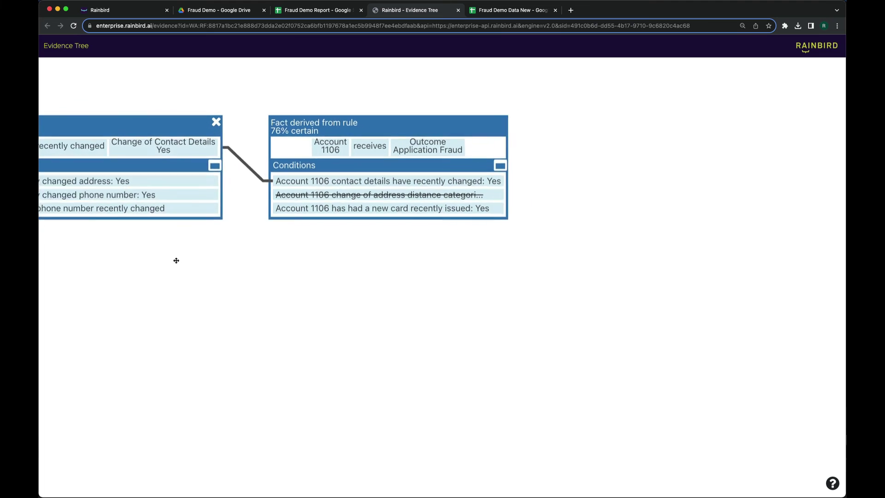
{"action": "scroll", "coordinate": [176, 261], "scroll_direction": "down", "scroll_amount": 2}
{"action": "scroll", "coordinate": [176, 261], "scroll_direction": "down", "scroll_amount": 1}
{"action": "left_click_drag", "start_coordinate": [146, 228], "coordinate": [330, 236]}
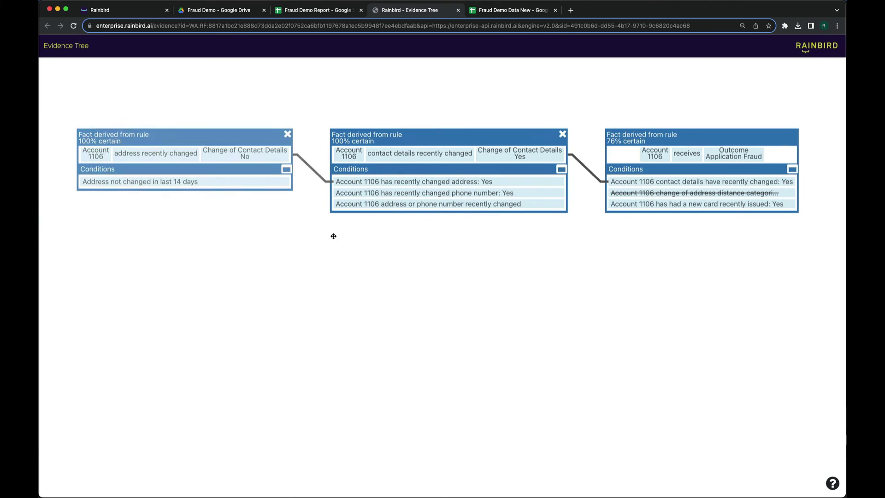
{"action": "left_click_drag", "start_coordinate": [158, 208], "coordinate": [321, 176]}
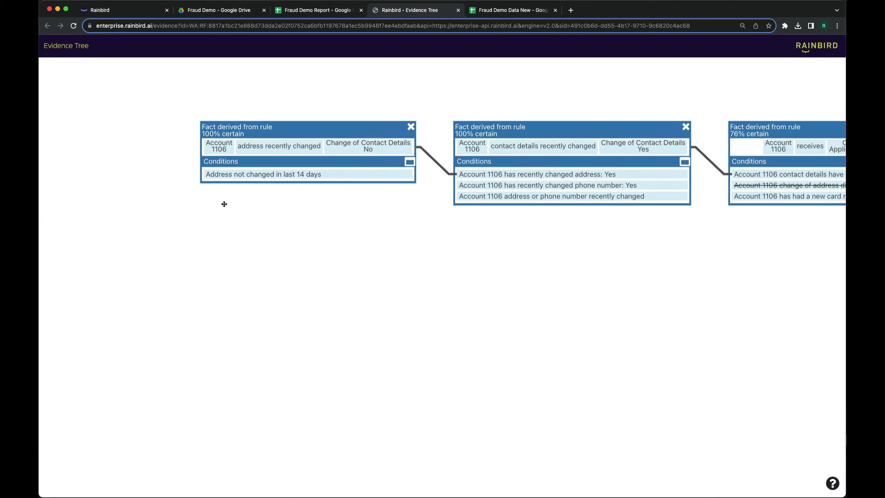
{"action": "left_click", "coordinate": [413, 151]}
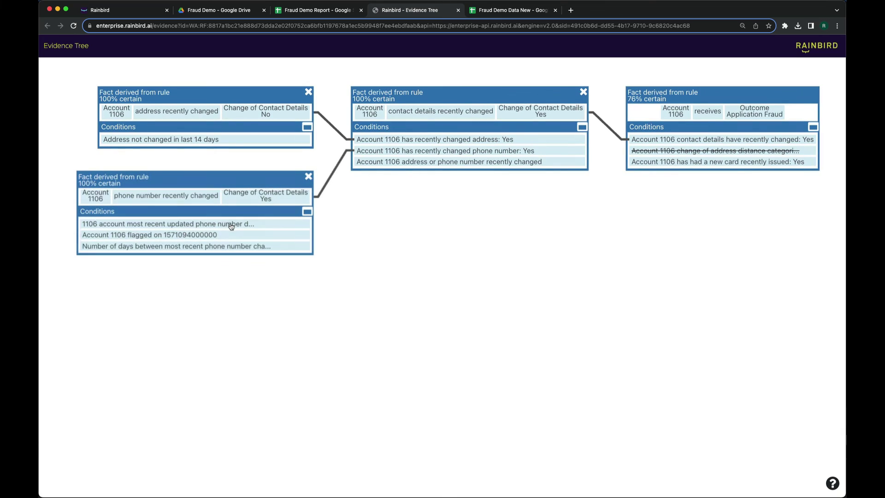